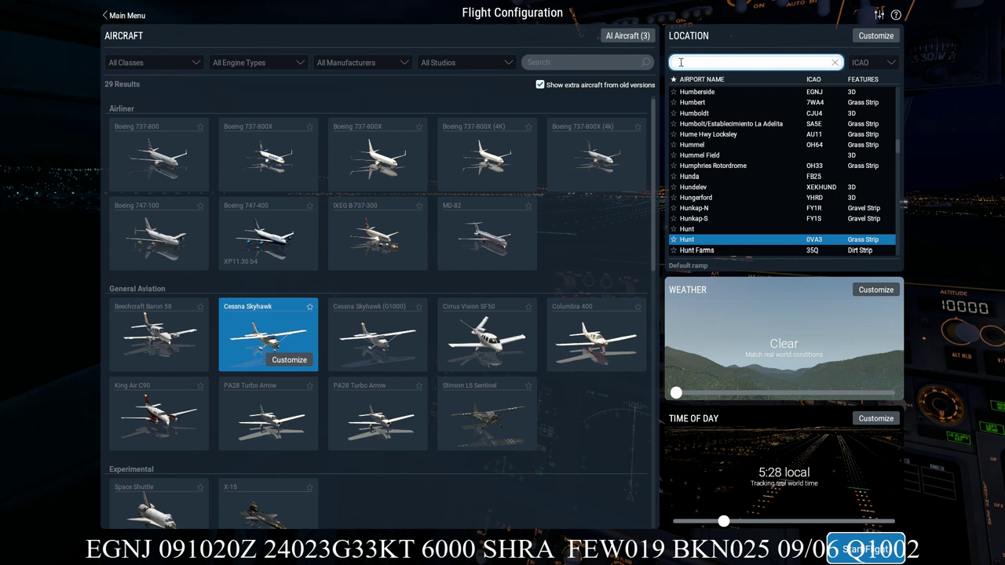
Search the location list for EGNJ to find Humberside airport
{"action": "type", "text": "EGNJ"}
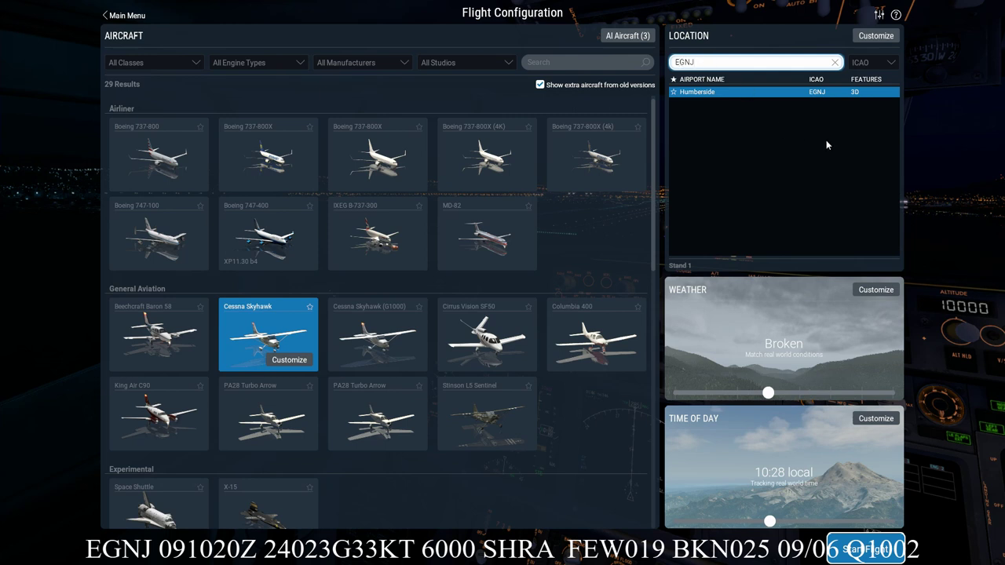
Pick the Southern Apron on the Humberside airport map and confirm it as the start position
{"action": "left_click", "coordinate": [871, 37]}
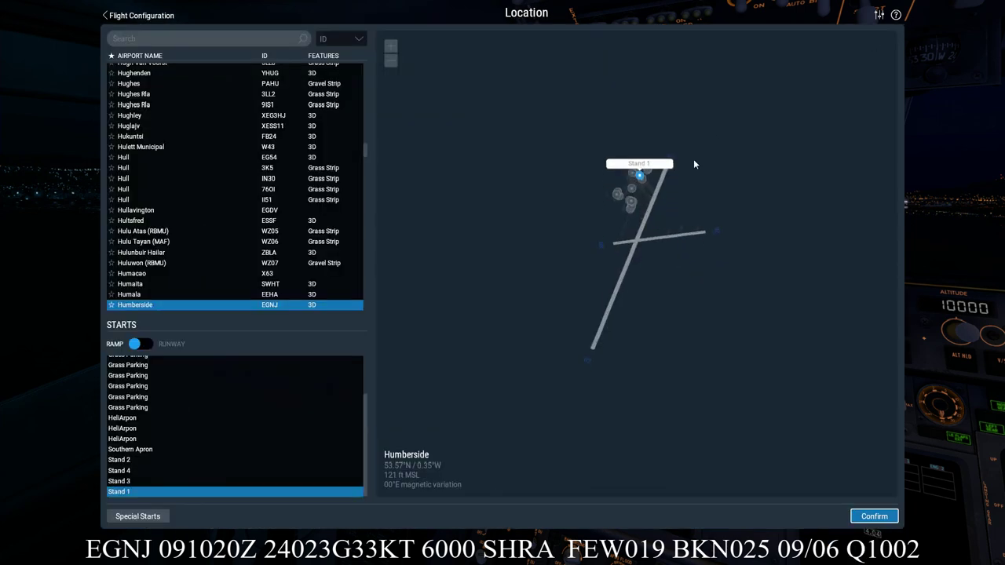
{"action": "scroll", "coordinate": [668, 260], "scroll_direction": "up", "scroll_amount": 1}
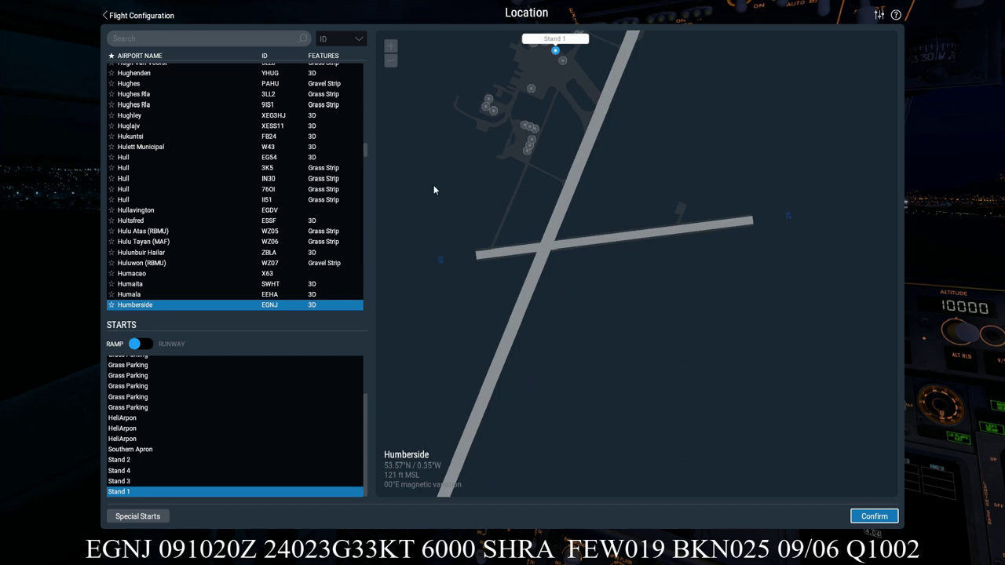
{"action": "left_click", "coordinate": [530, 89]}
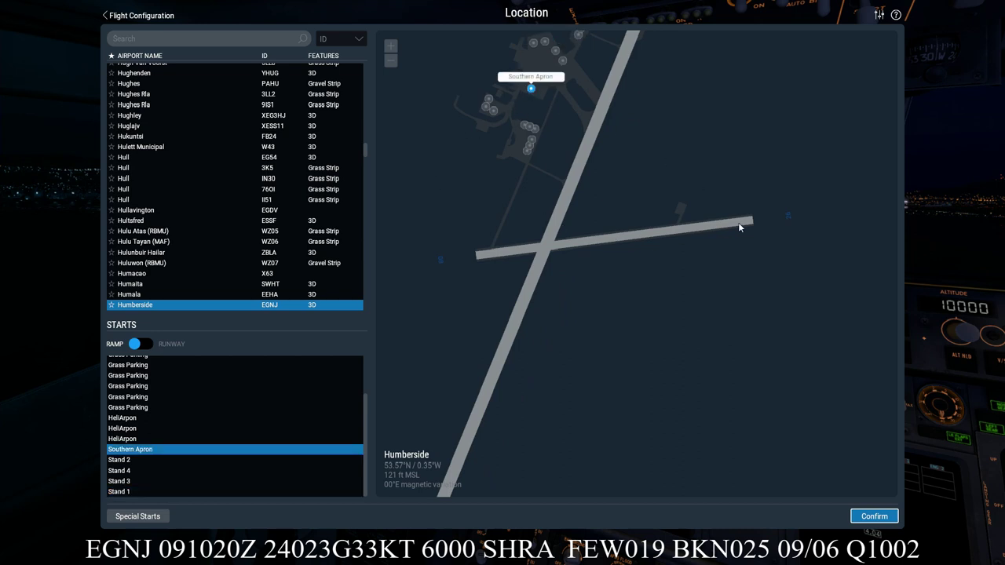
{"action": "left_click", "coordinate": [873, 517]}
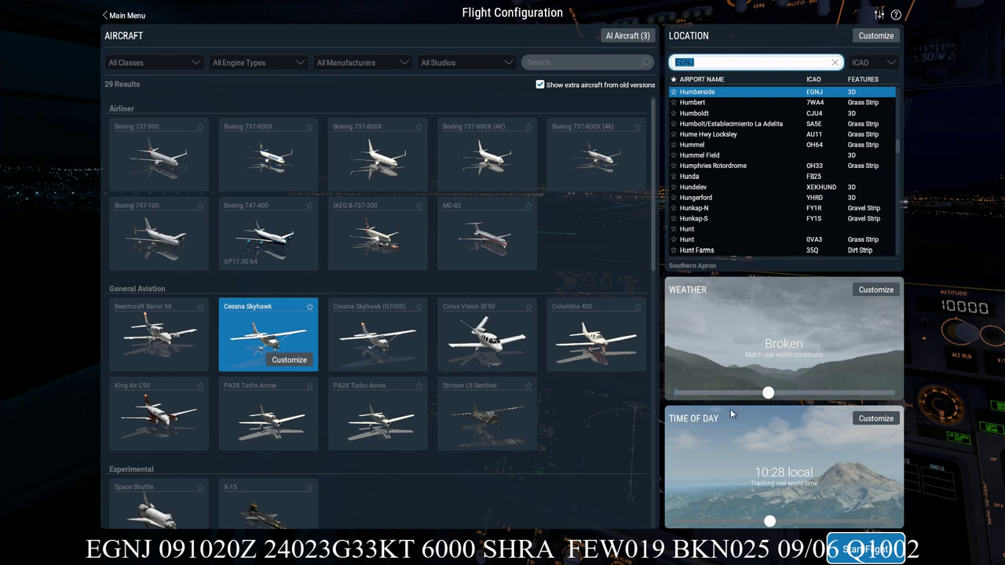
Set the date to March 9 at 10:20 local time, without real-world time tracking
{"action": "left_click", "coordinate": [873, 419]}
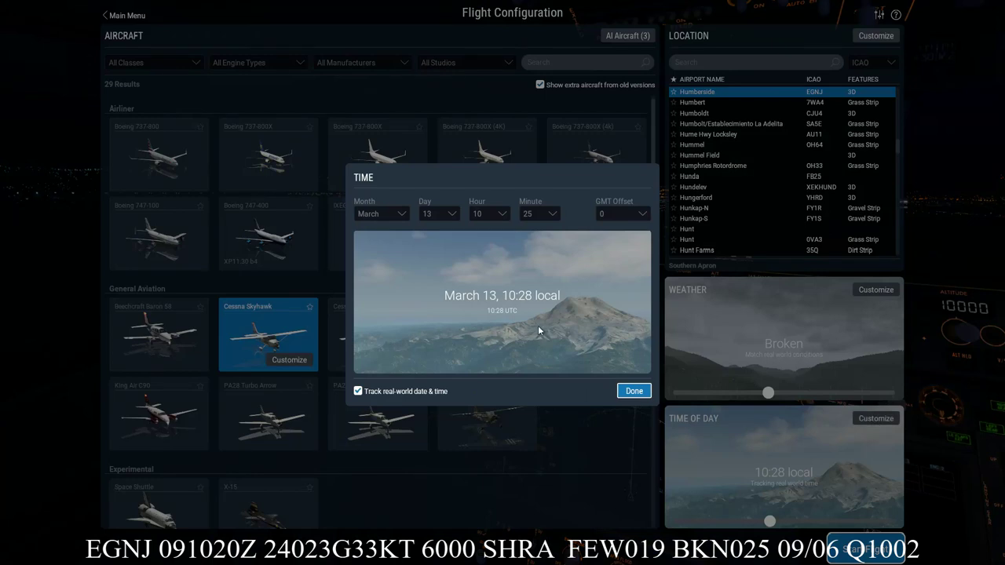
{"action": "left_click", "coordinate": [451, 215]}
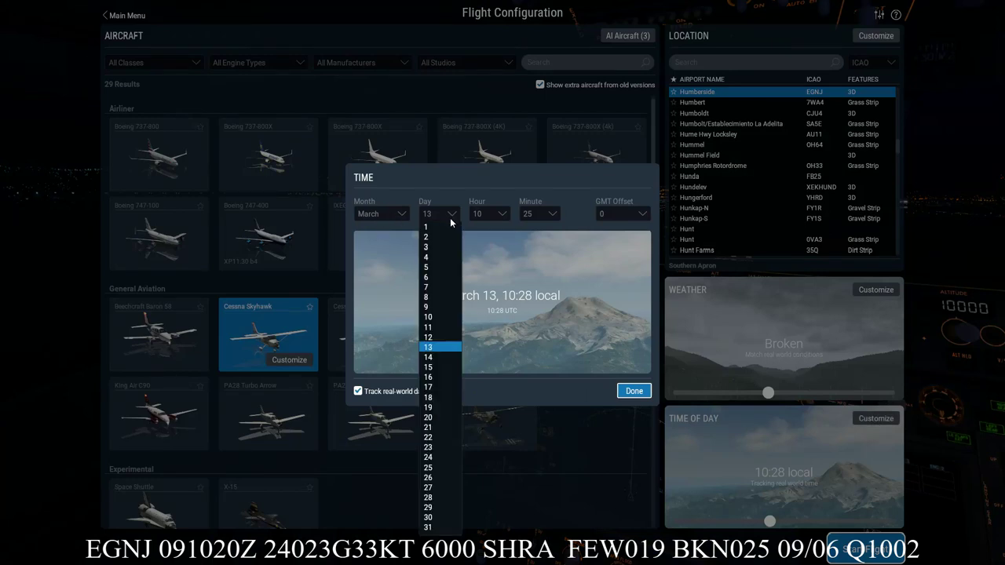
{"action": "left_click", "coordinate": [439, 307]}
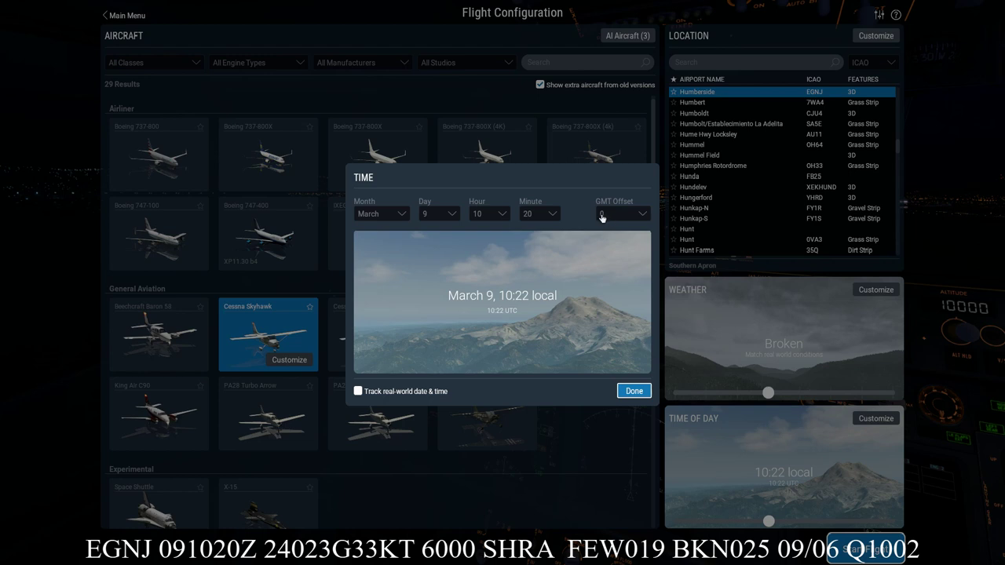
{"action": "left_click", "coordinate": [626, 390]}
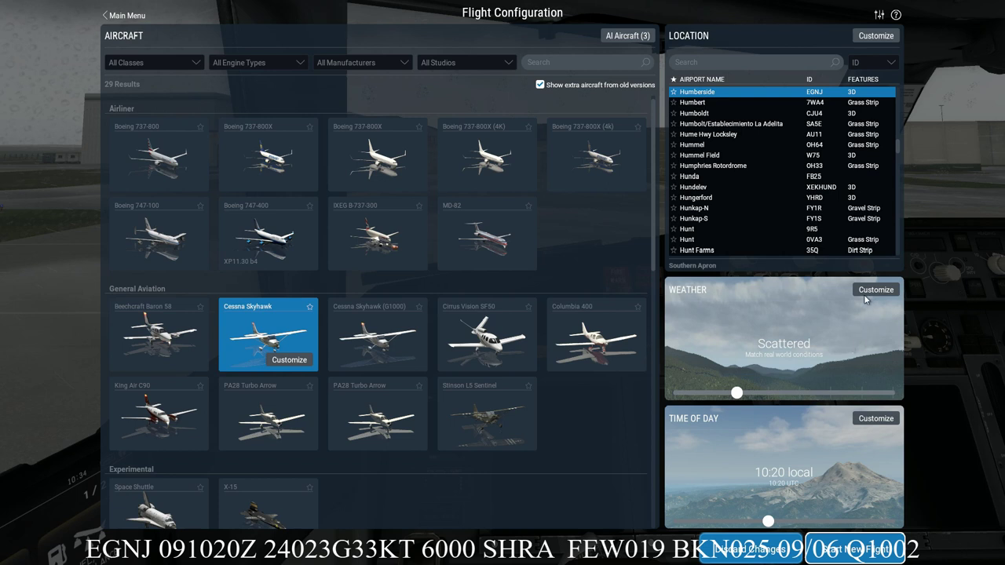
Change the weather mode to Manually configured in Weather Settings
{"action": "left_click", "coordinate": [863, 291]}
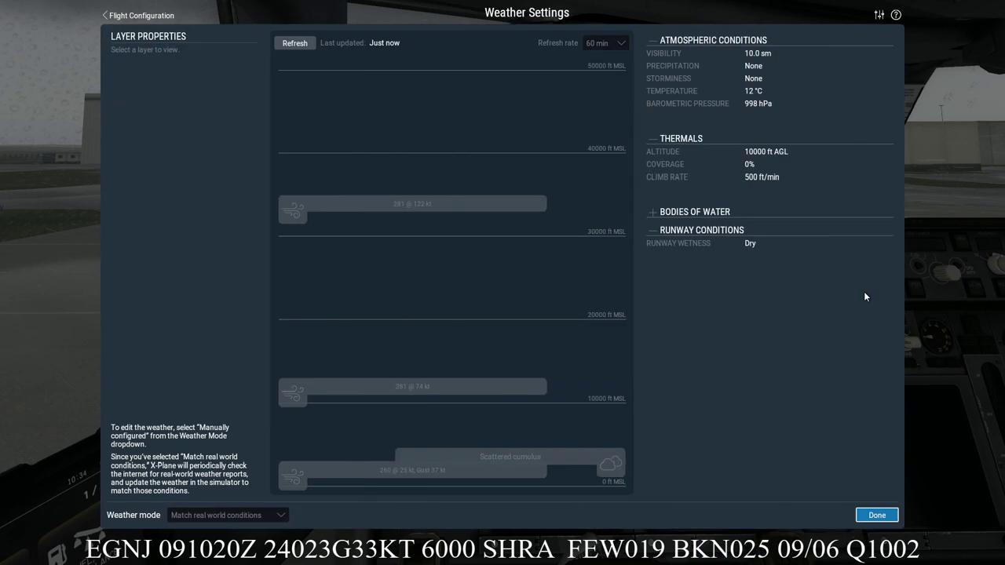
{"action": "left_click", "coordinate": [278, 515]}
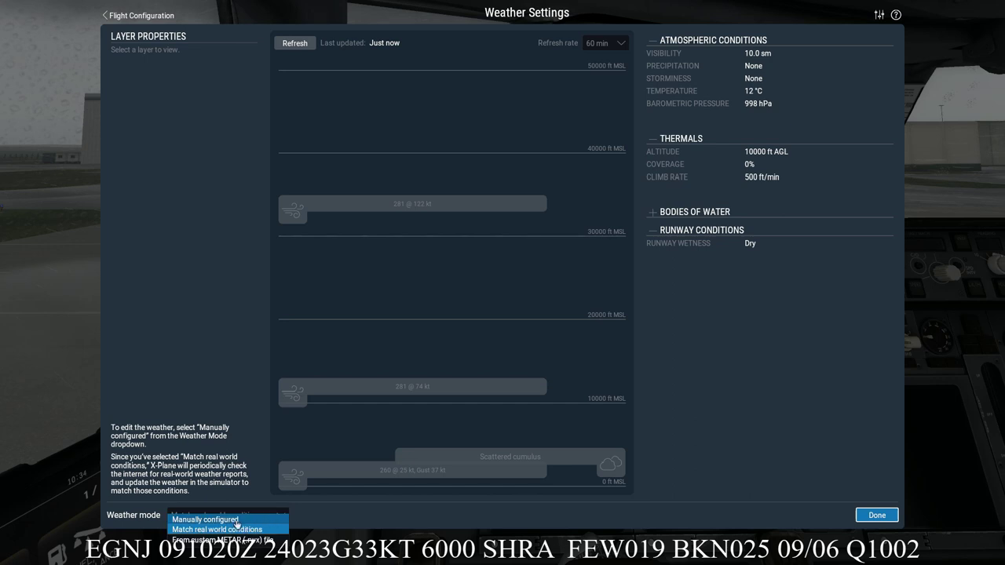
{"action": "left_click", "coordinate": [205, 519]}
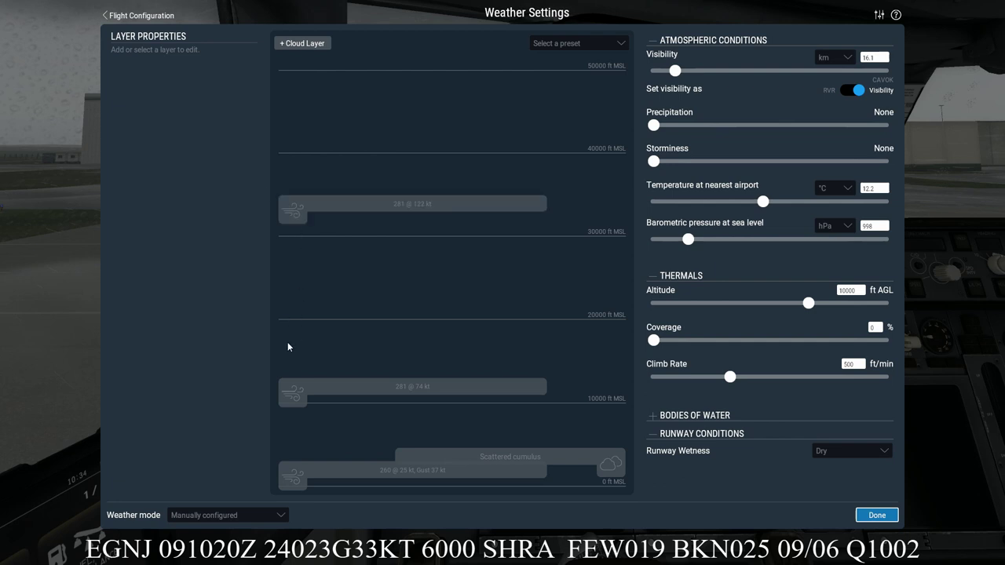
Delete the 281@122 kt, 281@74 kt and 260@25 kt wind layers and the Scattered cumulus layer
{"action": "left_click", "coordinate": [298, 209]}
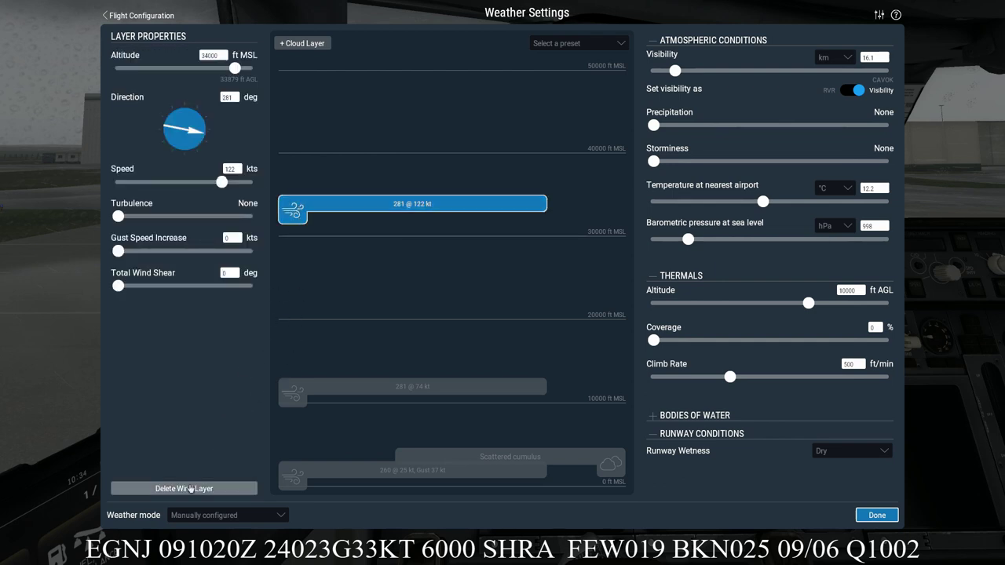
{"action": "left_click", "coordinate": [190, 488]}
{"action": "left_click", "coordinate": [292, 394]}
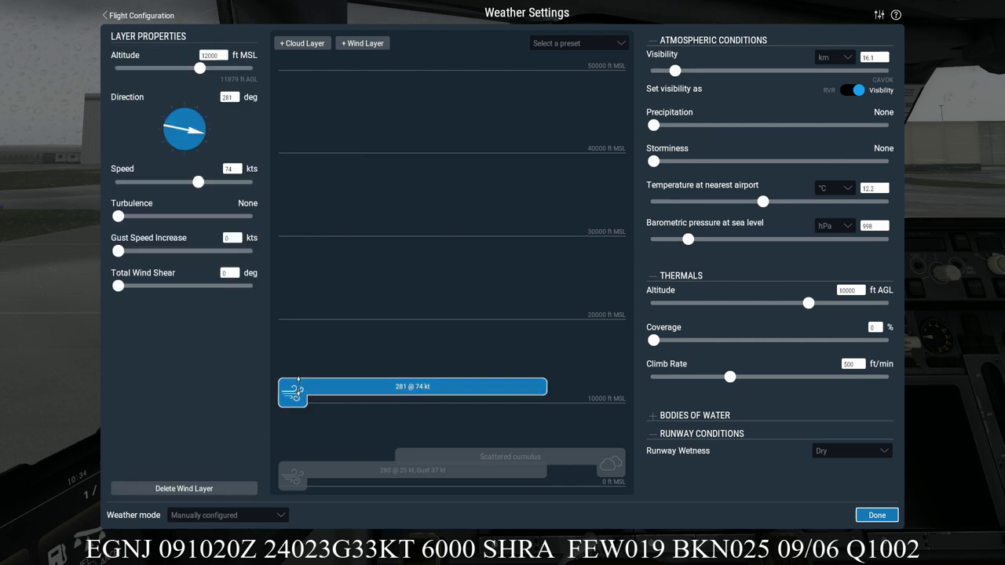
{"action": "left_click", "coordinate": [205, 488]}
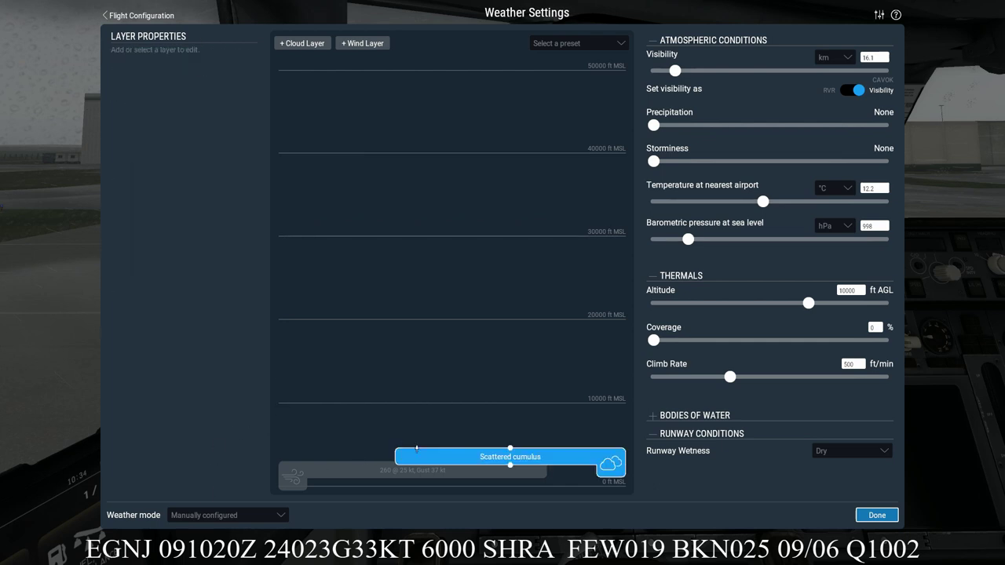
{"action": "left_click", "coordinate": [502, 456]}
{"action": "left_click", "coordinate": [189, 491]}
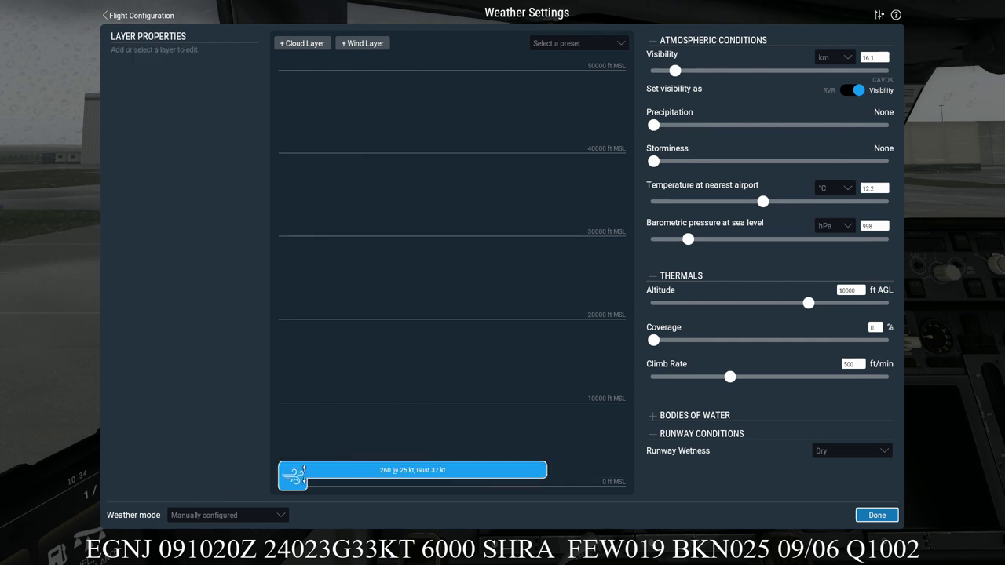
{"action": "left_click", "coordinate": [302, 473]}
{"action": "left_click", "coordinate": [221, 489]}
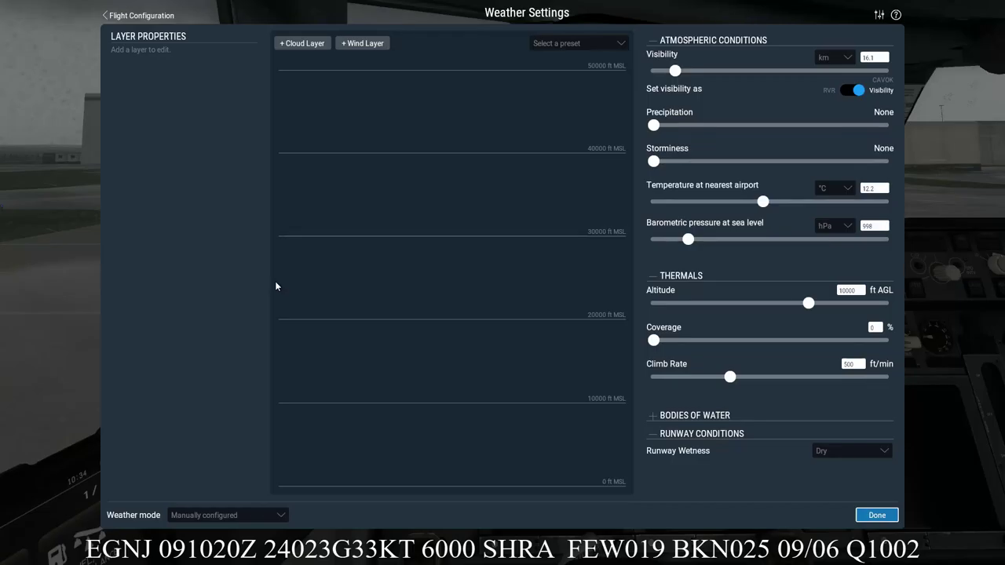
Add a wind layer and move it down to 121 ft MSL
{"action": "left_click", "coordinate": [353, 45]}
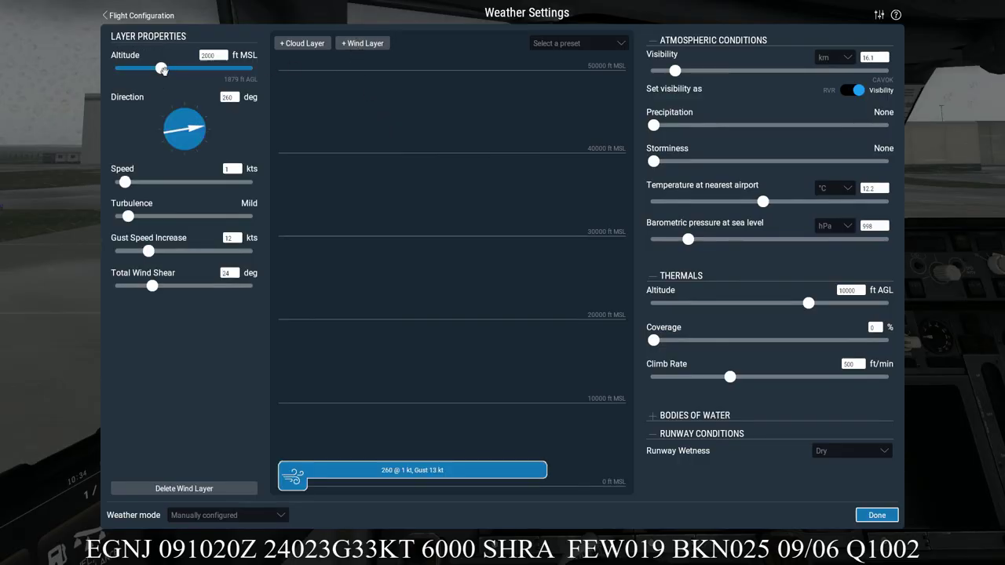
{"action": "left_click_drag", "start_coordinate": [162, 69], "coordinate": [115, 69]}
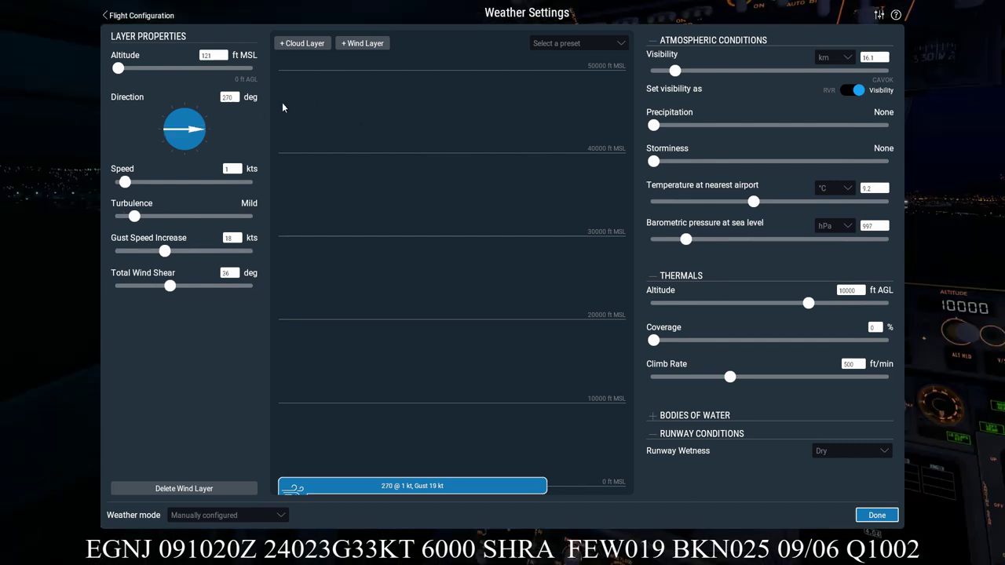
Enter 240° as the surface wind layer's direction
{"action": "left_click", "coordinate": [200, 125]}
{"action": "left_click_drag", "start_coordinate": [200, 126], "coordinate": [199, 124]}
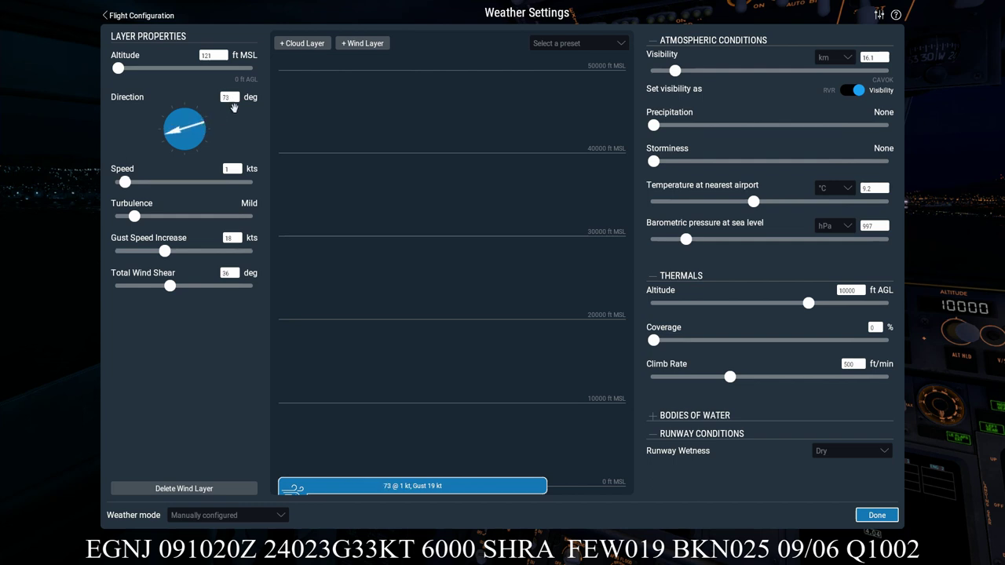
{"action": "left_click", "coordinate": [230, 98]}
{"action": "type", "text": "240"}
{"action": "key", "text": "Return"}
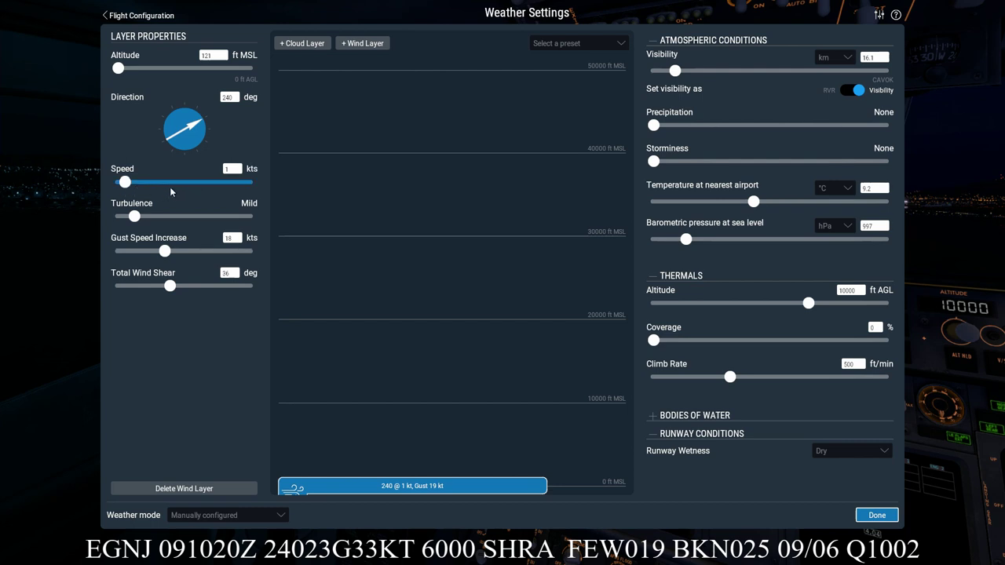
Set wind speed to 23 kt, turbulence to none and total wind shear to 0°
{"action": "left_click", "coordinate": [228, 168]}
{"action": "double_click", "coordinate": [228, 168]}
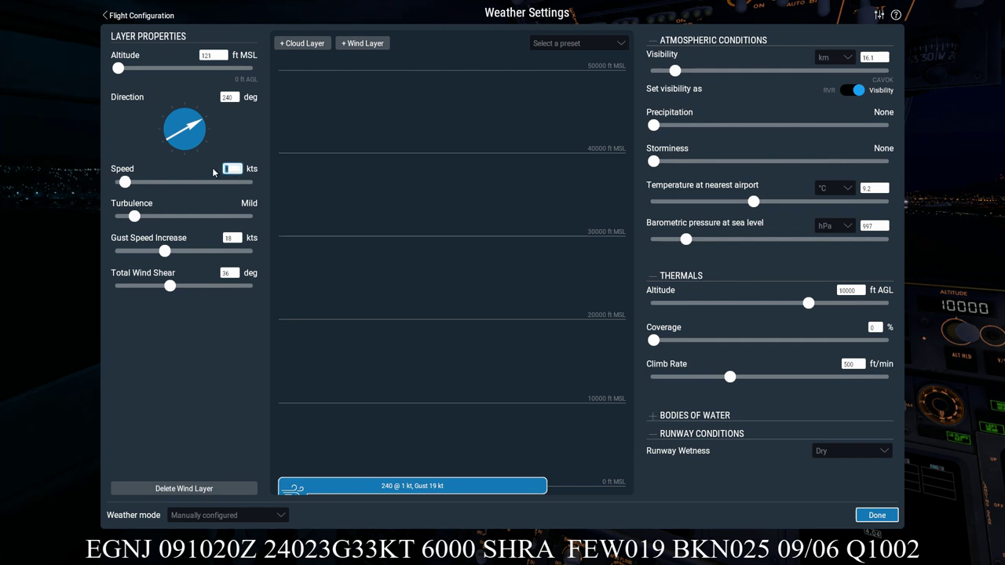
{"action": "type", "text": "23"}
{"action": "key", "text": "Return"}
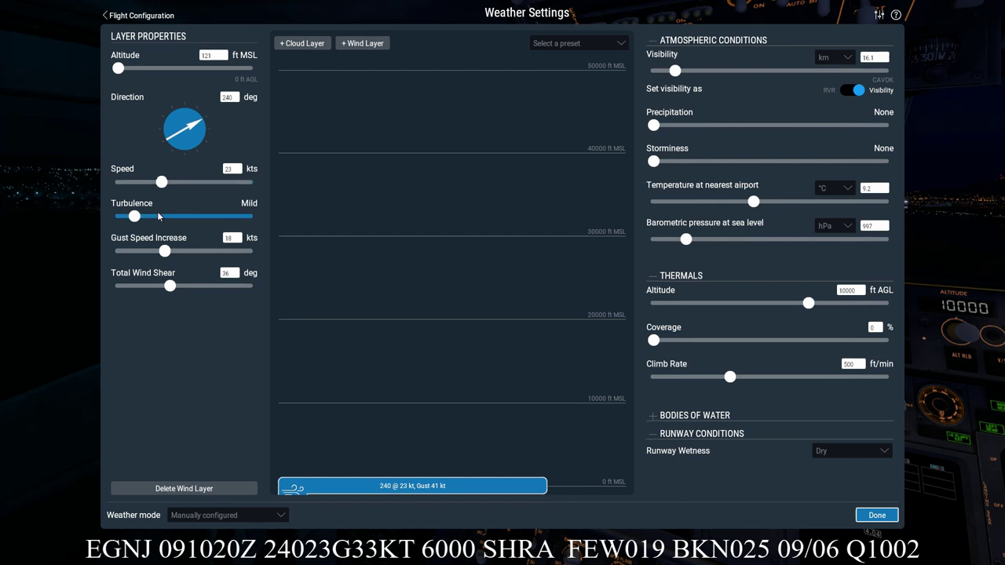
{"action": "left_click_drag", "start_coordinate": [137, 219], "coordinate": [110, 221]}
{"action": "left_click_drag", "start_coordinate": [171, 288], "coordinate": [106, 290]}
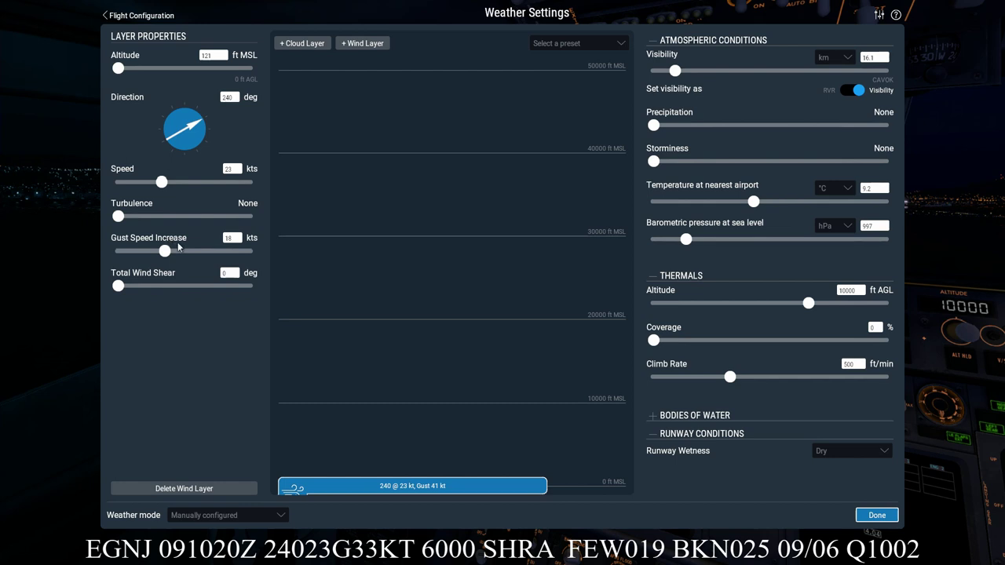
Set the gust speed increase to 10 kt, giving 33 kt gusts
{"action": "left_click", "coordinate": [232, 238]}
{"action": "type", "text": "1"}
{"action": "key", "text": "Return"}
Set visibility to 6 km and precipitation to Moderate
{"action": "left_click", "coordinate": [847, 59]}
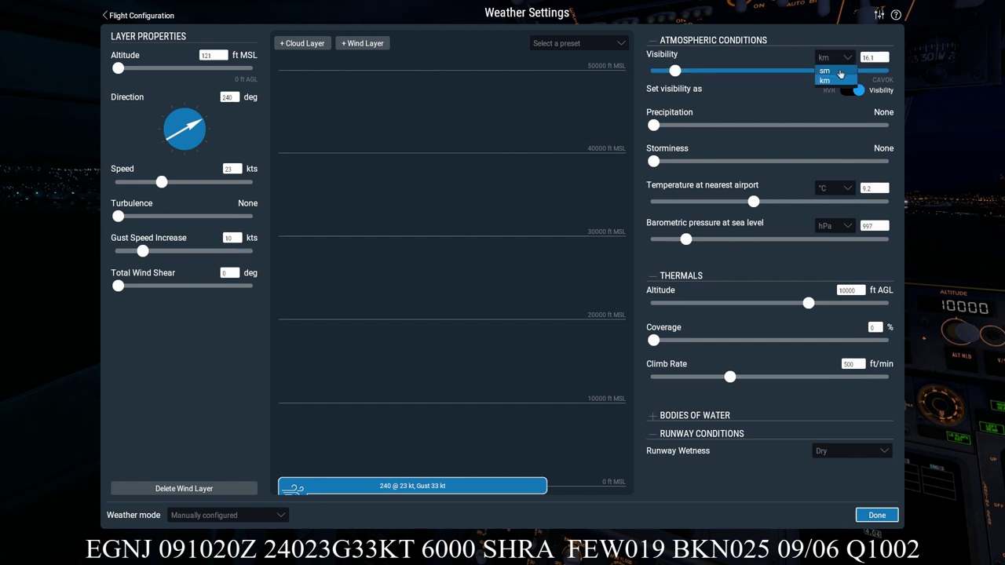
{"action": "left_click", "coordinate": [833, 82]}
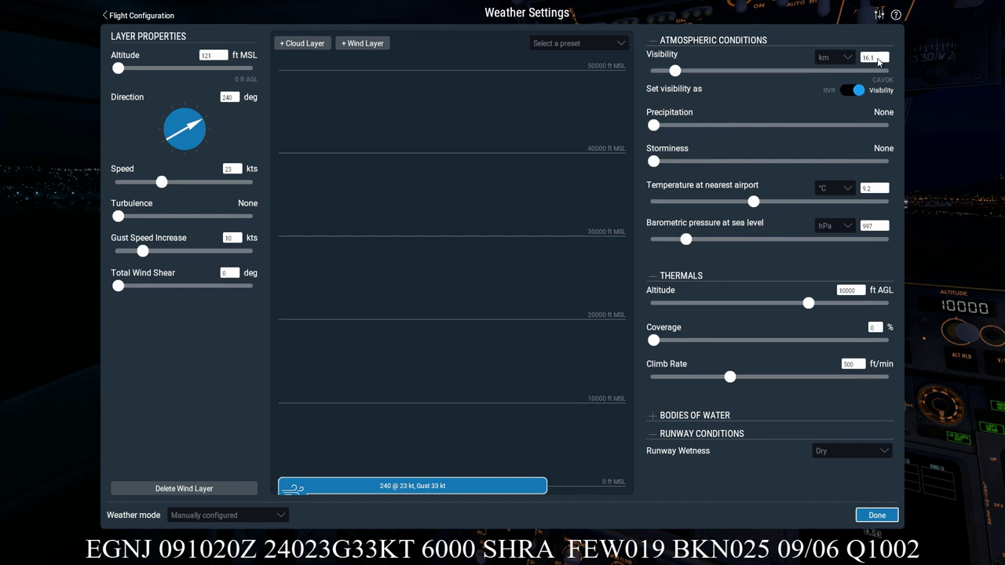
{"action": "left_click_drag", "start_coordinate": [882, 57], "coordinate": [857, 56]}
{"action": "type", "text": "6"}
{"action": "key", "text": "Return"}
{"action": "left_click_drag", "start_coordinate": [655, 128], "coordinate": [714, 139]}
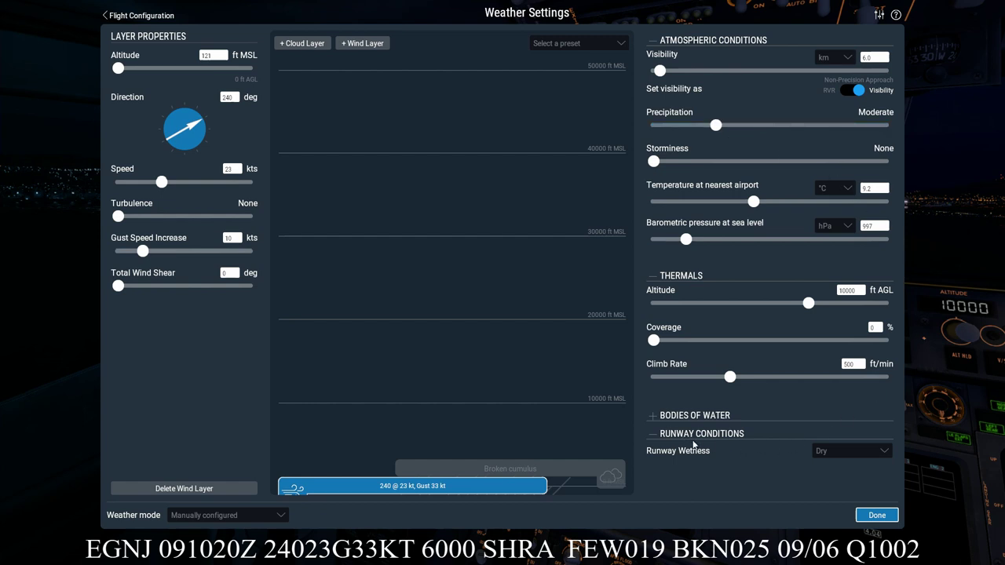
Change the runway conditions from Dry to Wet (uniform)
{"action": "left_click", "coordinate": [882, 453]}
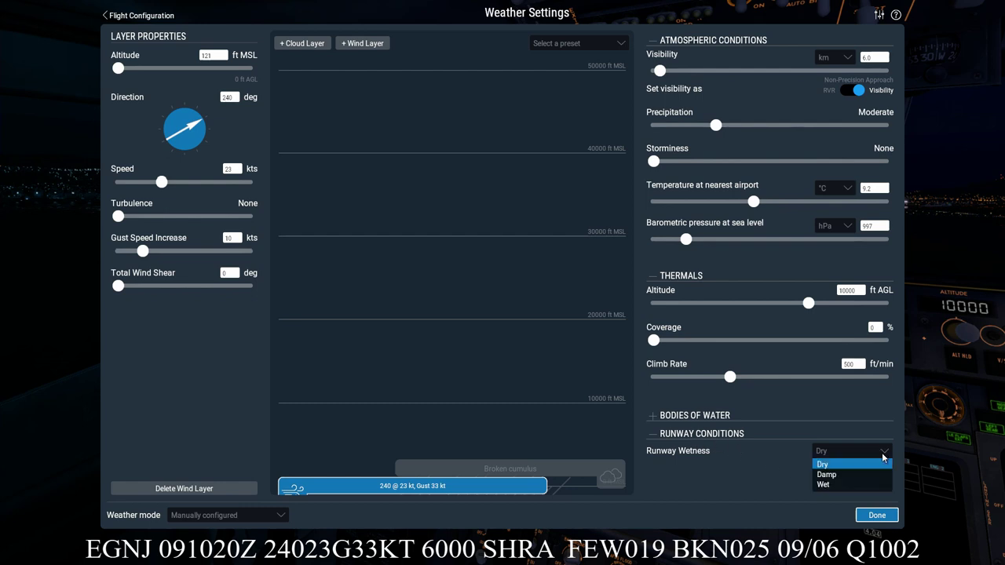
{"action": "left_click", "coordinate": [832, 484]}
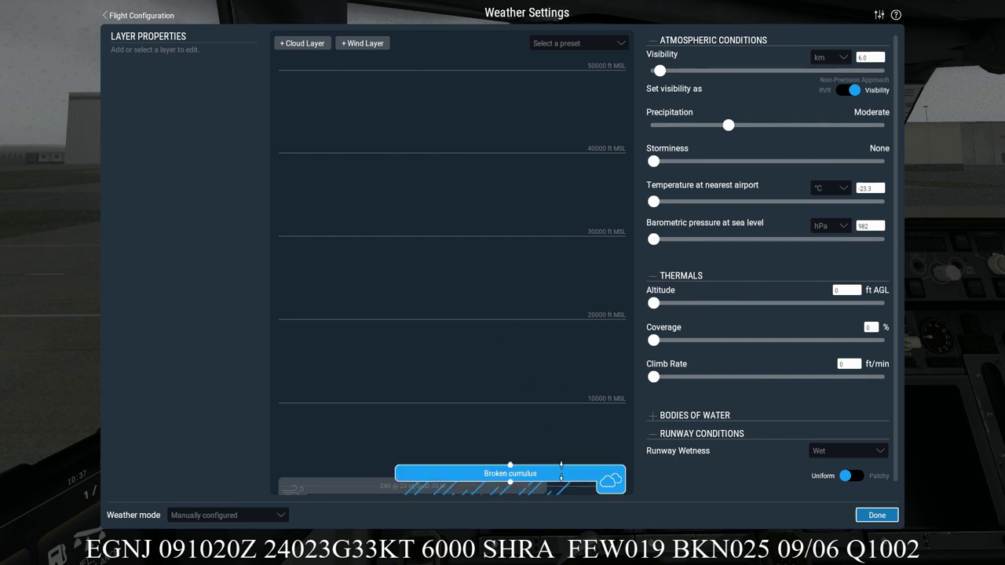
Change the Broken cumulus layer to Few cumulus, based at 2021 ft MSL and topping at 4021 ft
{"action": "left_click", "coordinate": [560, 471]}
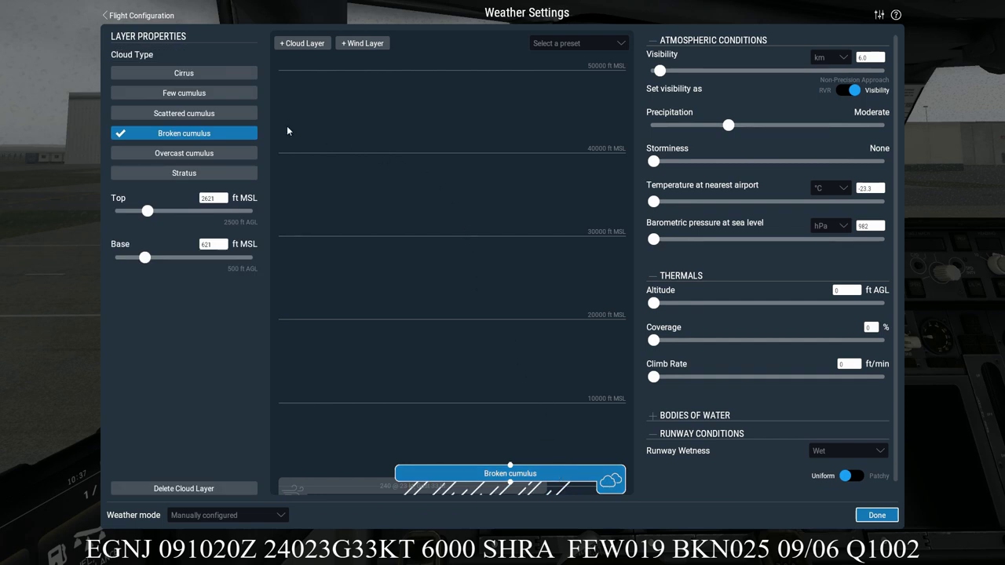
{"action": "left_click", "coordinate": [187, 93]}
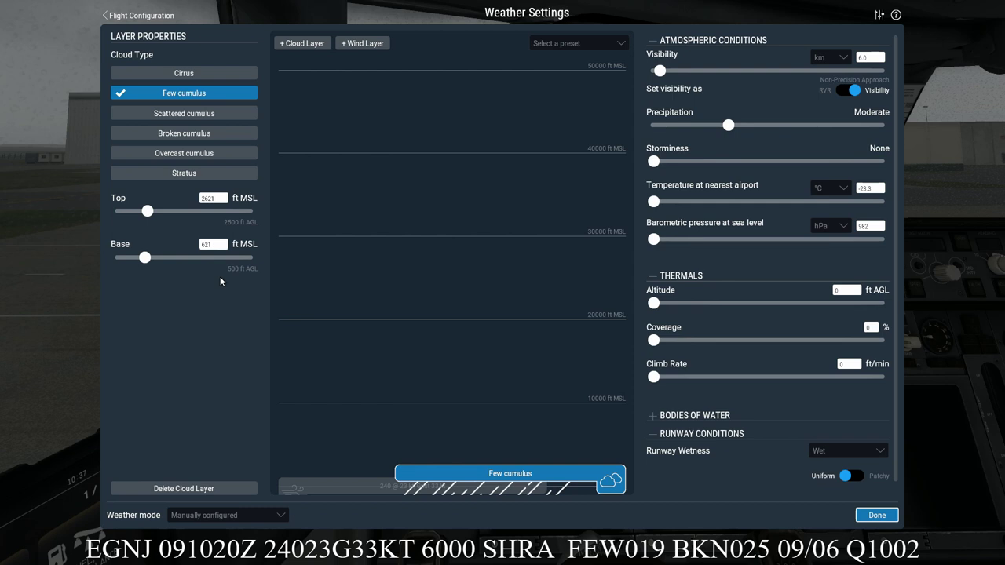
{"action": "left_click", "coordinate": [212, 244]}
{"action": "key", "text": "Return"}
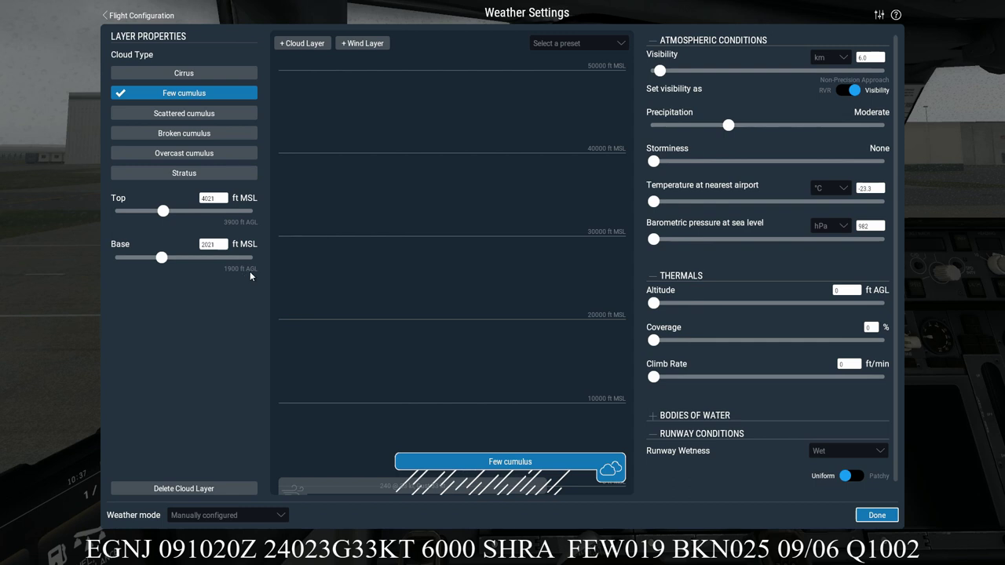
Add a second Broken cumulus layer with its base at 2621 ft MSL and top at 4621 ft
{"action": "left_click", "coordinate": [301, 45]}
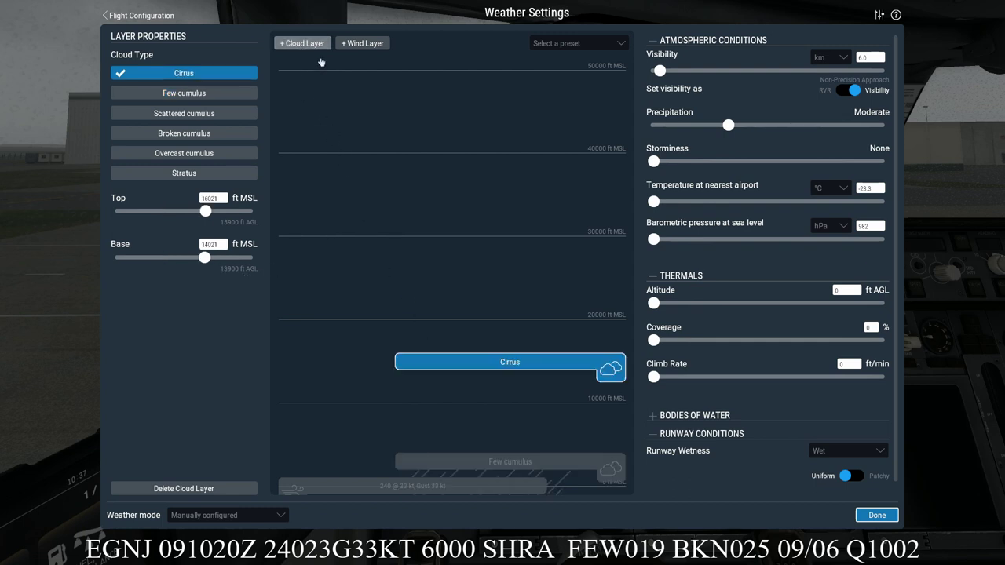
{"action": "left_click", "coordinate": [200, 134]}
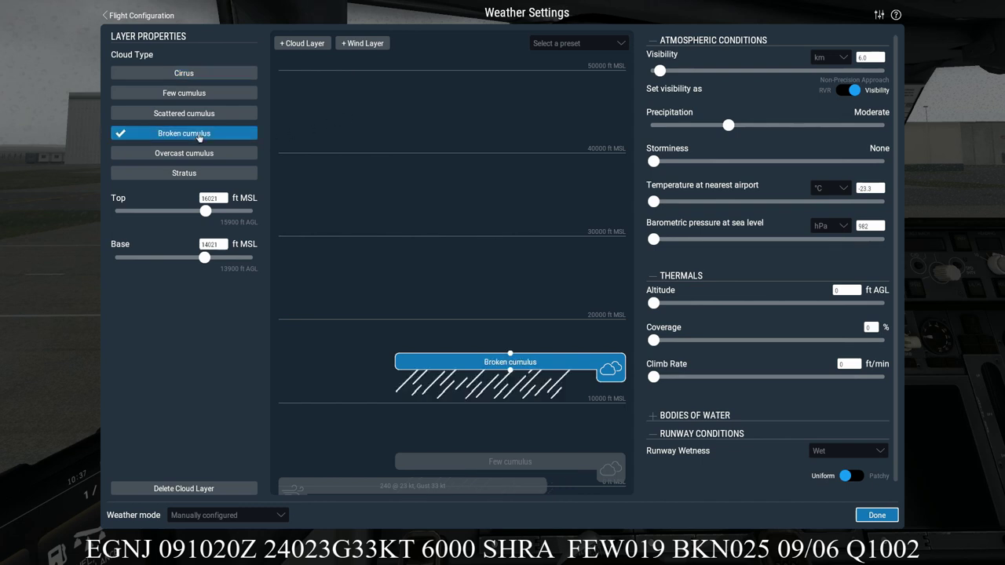
{"action": "double_click", "coordinate": [213, 244]}
{"action": "type", "text": "2621"}
{"action": "key", "text": "Return"}
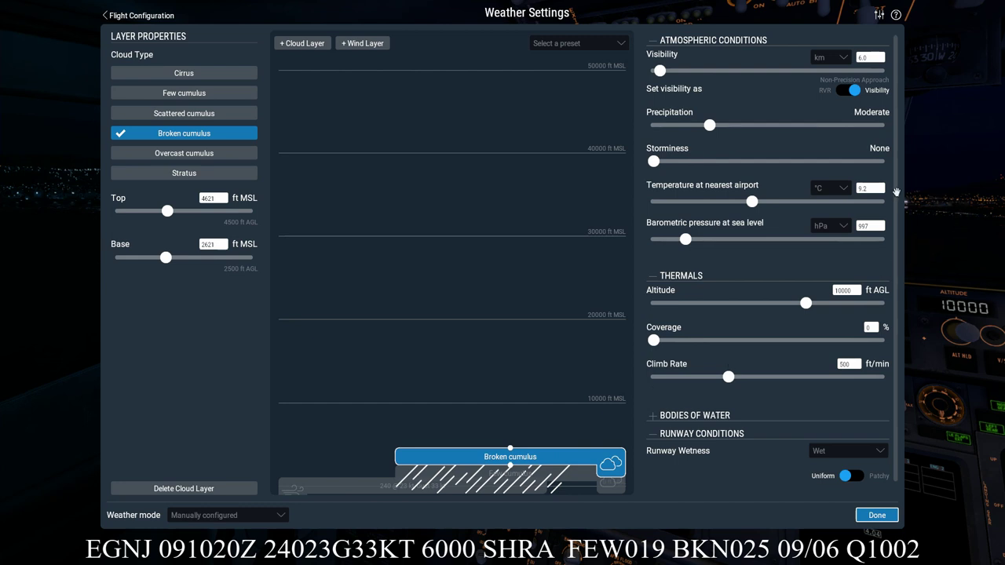
Set temperature to 9 °C in Celsius, pressure to 1002 hPa, and thermal altitude and climb rate to zero
{"action": "left_click", "coordinate": [841, 188]}
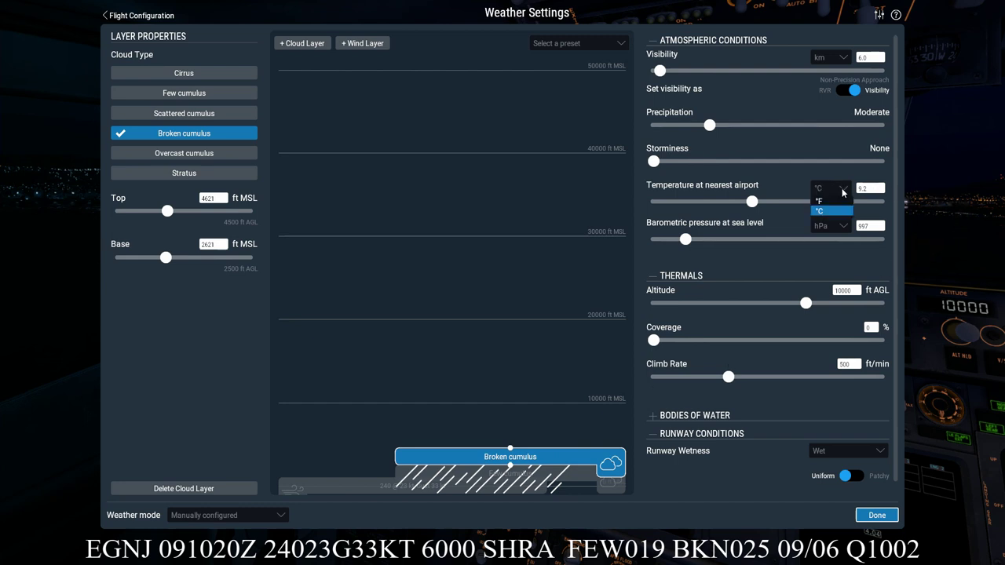
{"action": "left_click", "coordinate": [832, 214]}
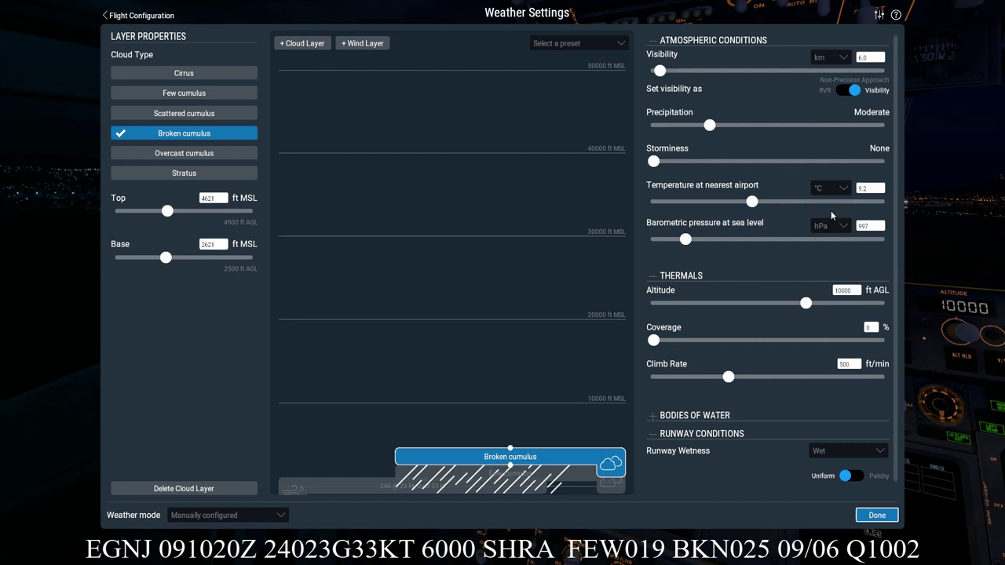
{"action": "left_click", "coordinate": [868, 189]}
{"action": "type", "text": "9"}
{"action": "key", "text": "Tab"}
{"action": "type", "text": "1002"}
{"action": "left_click_drag", "start_coordinate": [802, 308], "coordinate": [652, 308]}
{"action": "left_click_drag", "start_coordinate": [727, 375], "coordinate": [630, 374]}
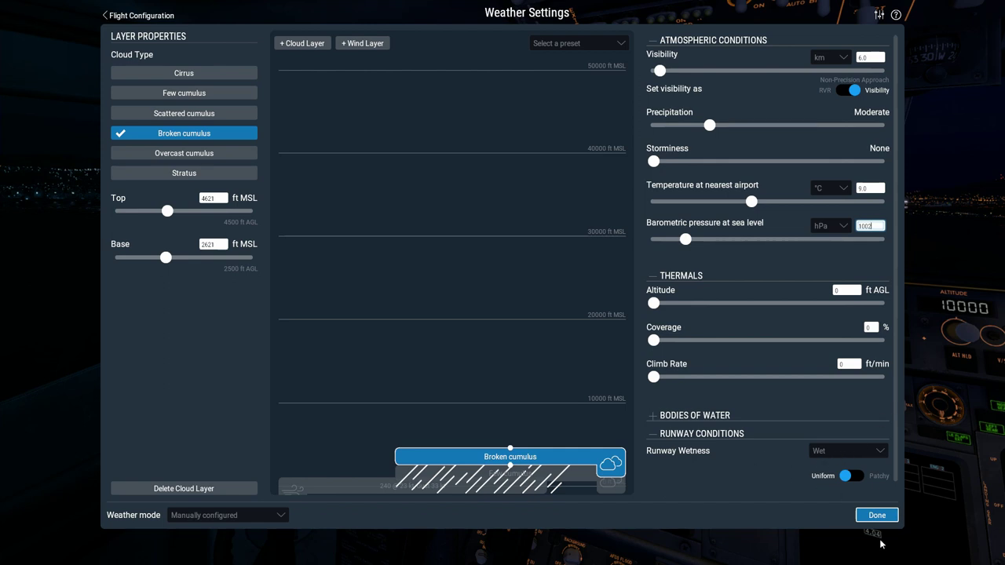
Apply the custom weather and start the flight at Humberside
{"action": "left_click", "coordinate": [871, 515]}
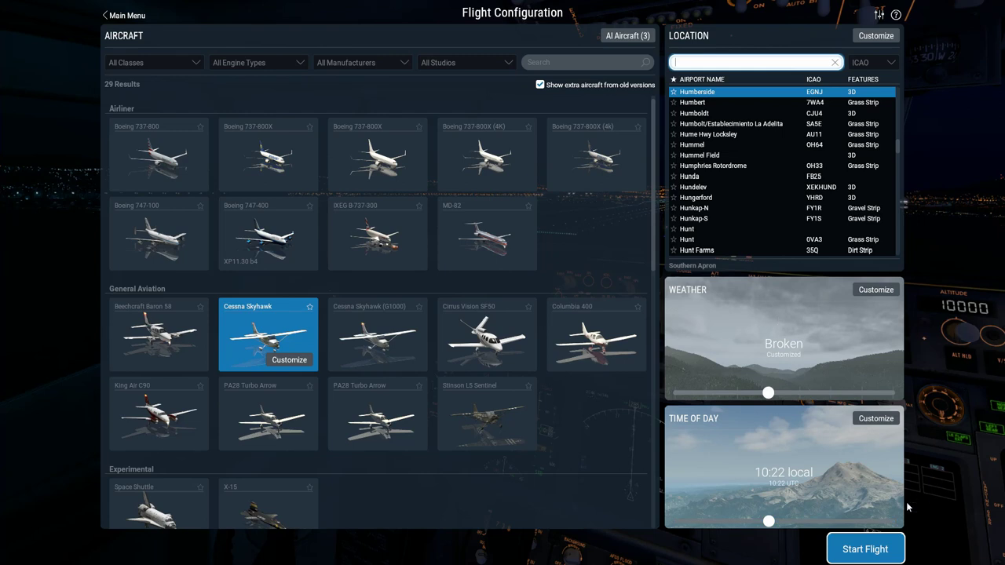
{"action": "left_click", "coordinate": [854, 548]}
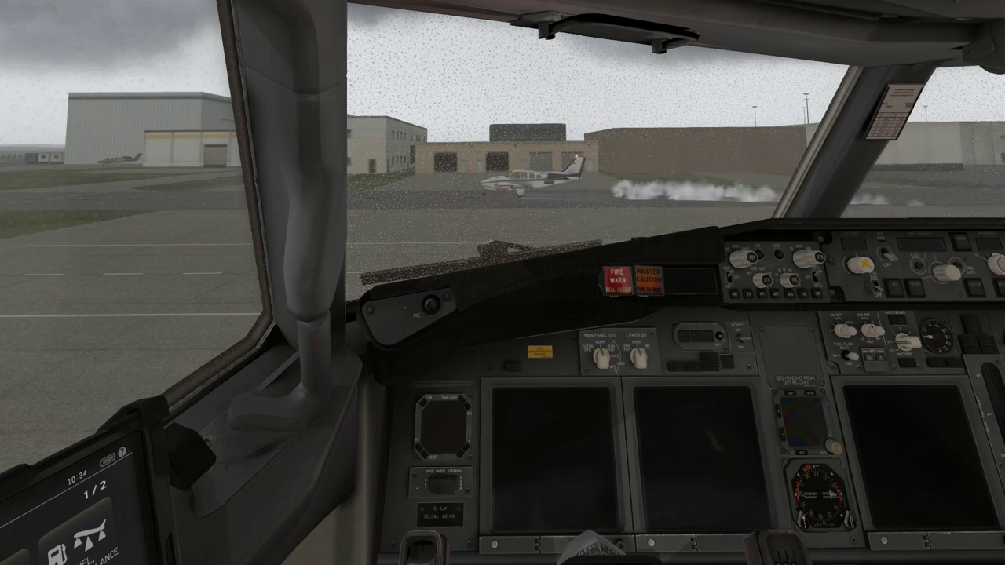
{"action": "key", "text": "q"}
{"action": "key", "text": "q"}
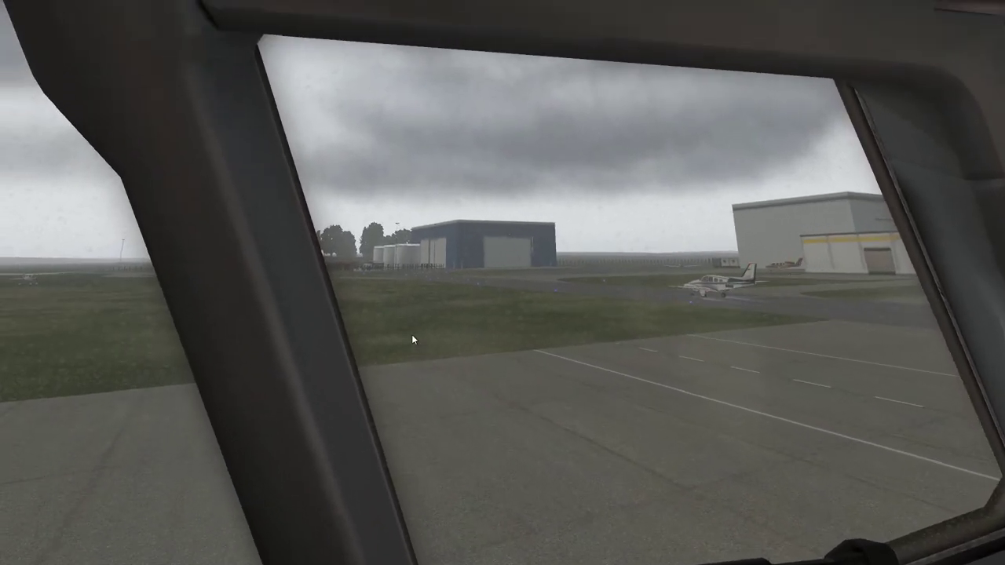
{"action": "key", "text": "q"}
{"action": "key", "text": "q"}
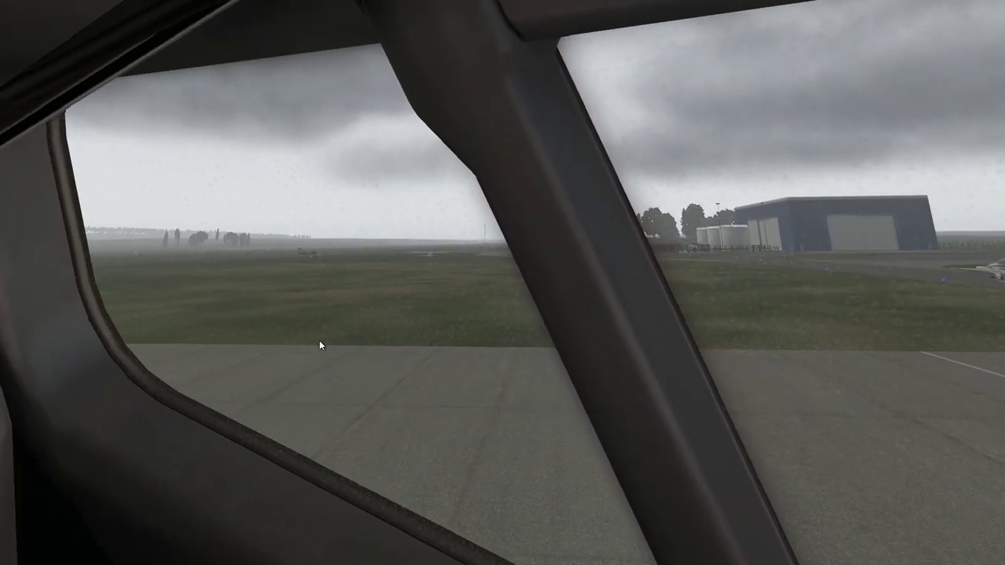
{"action": "key", "text": "q"}
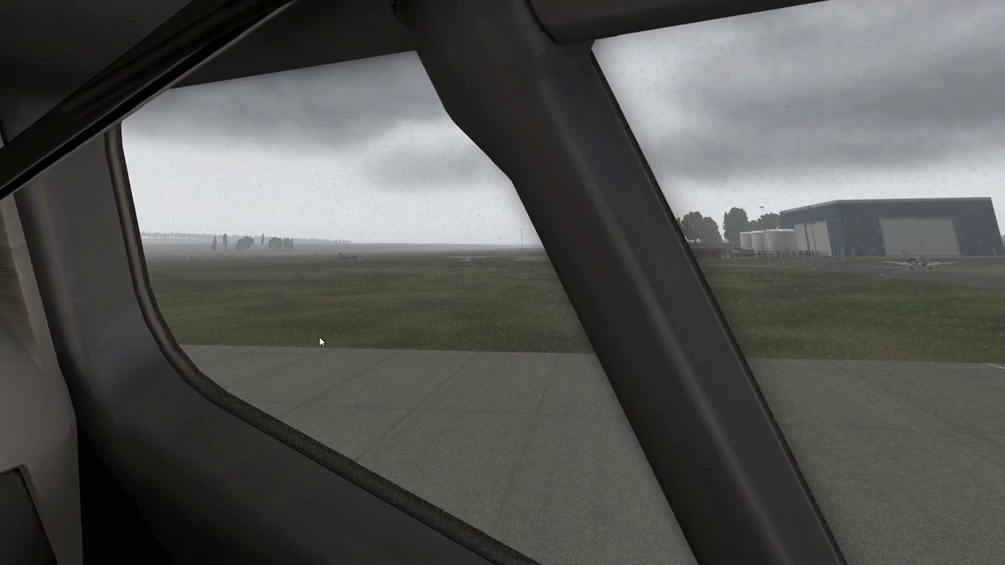
{"action": "key", "text": "e"}
{"action": "key", "text": "e"}
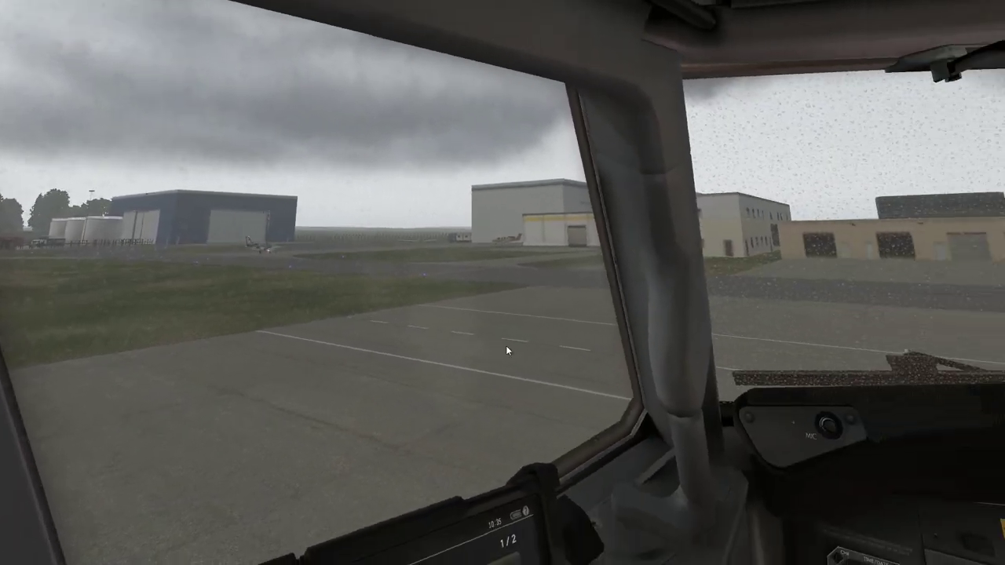
{"action": "key", "text": "e"}
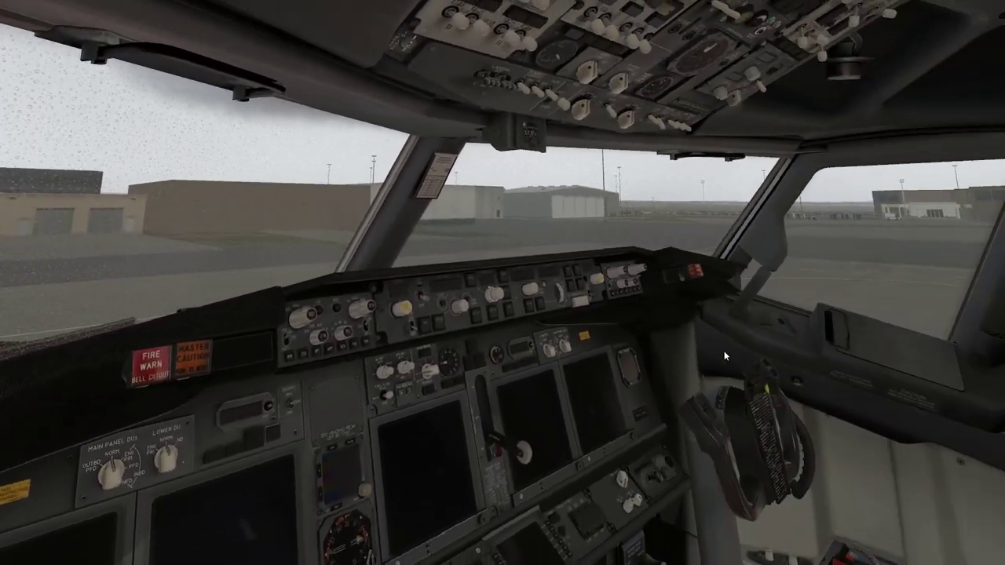
{"action": "key", "text": "q"}
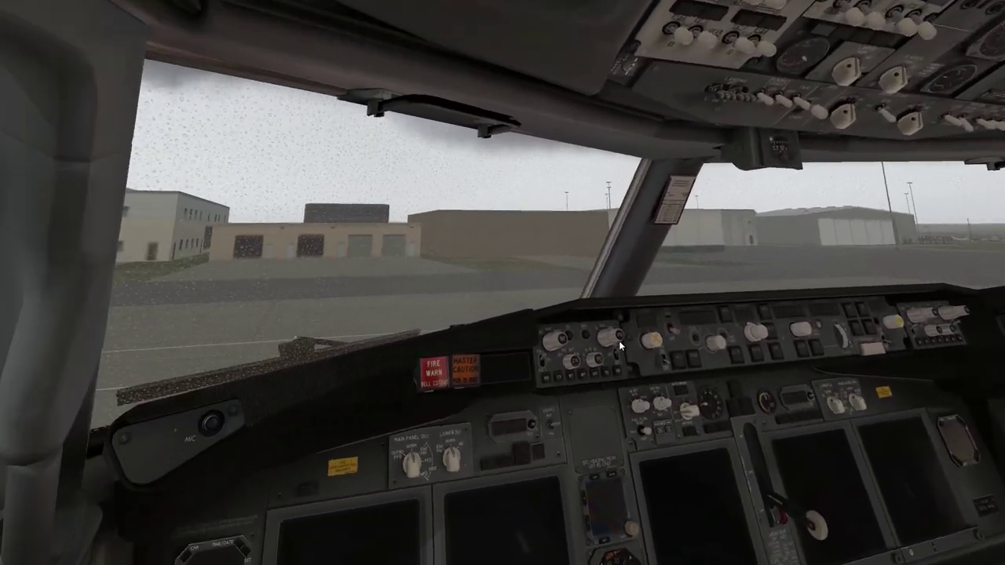
{"action": "key", "text": "f"}
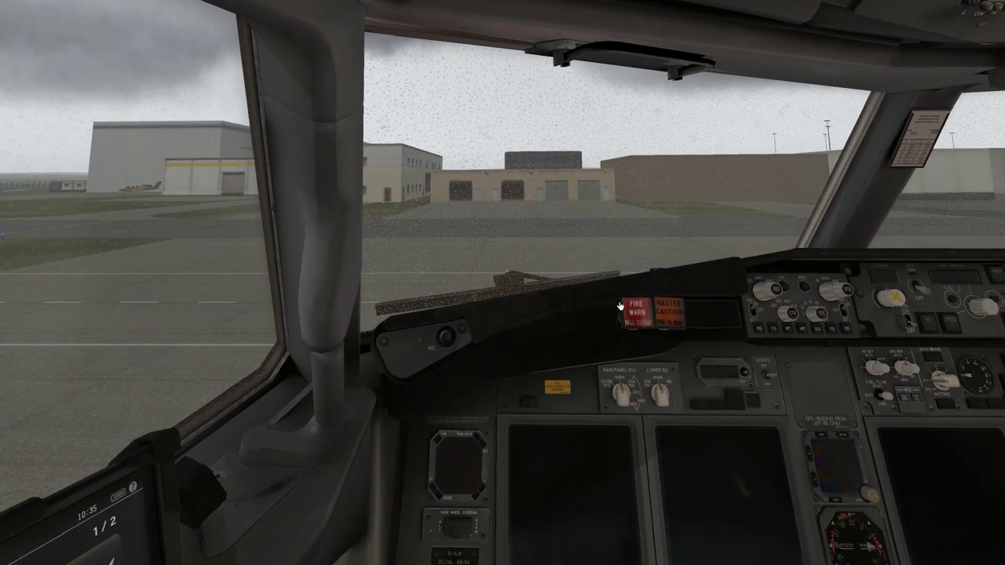
{"action": "mouse_move", "coordinate": [562, 8]}
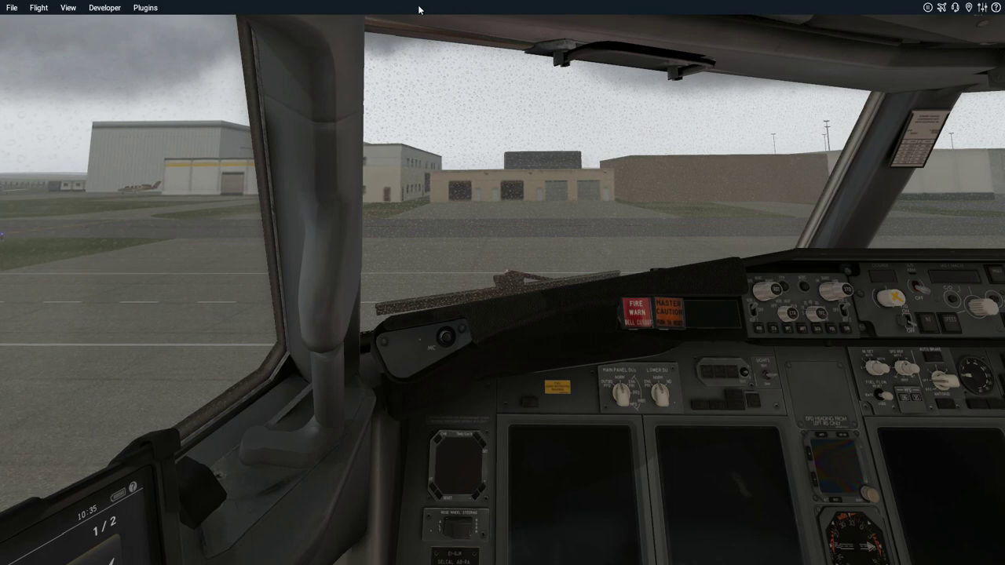
{"action": "left_click", "coordinate": [982, 8]}
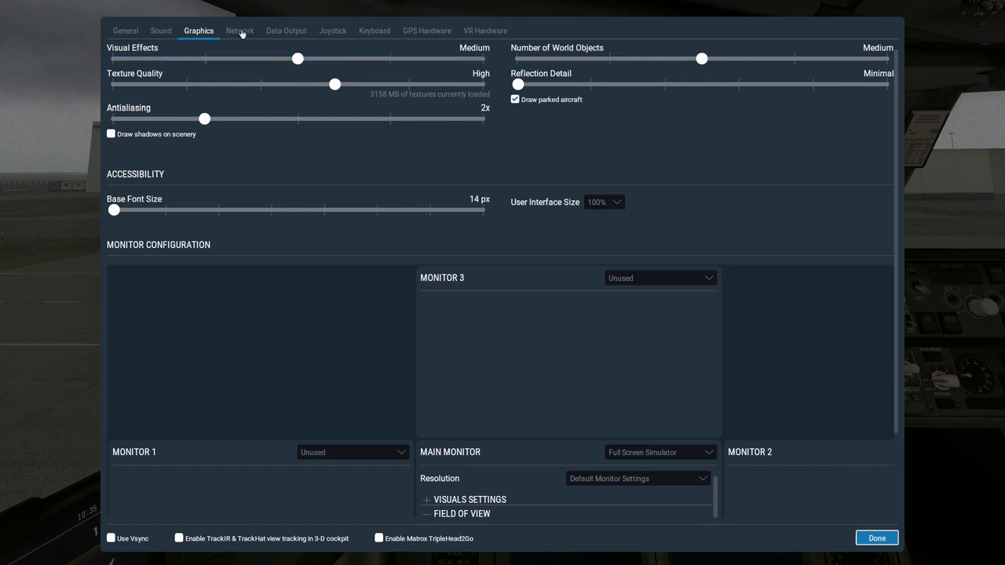
{"action": "key", "text": "Escape"}
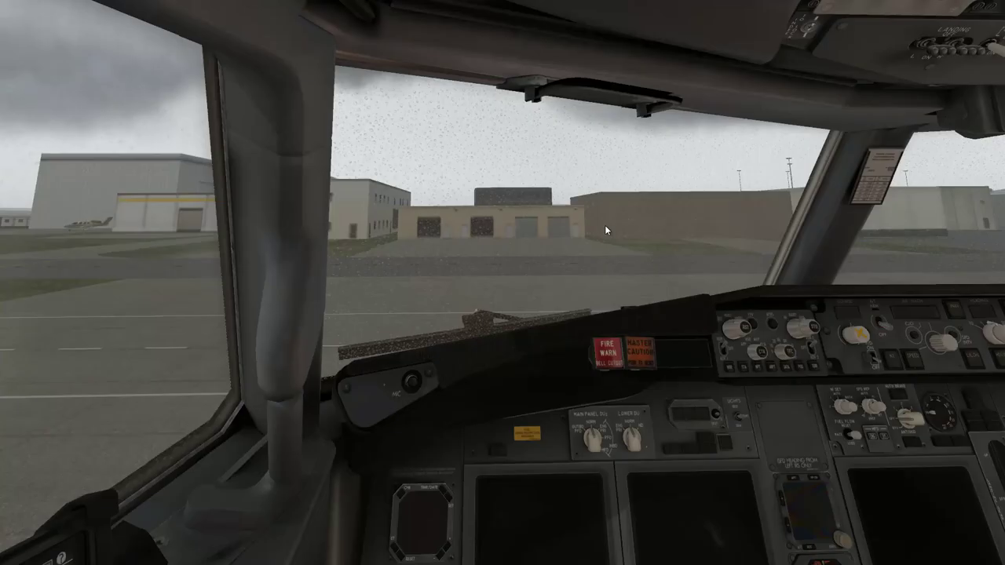